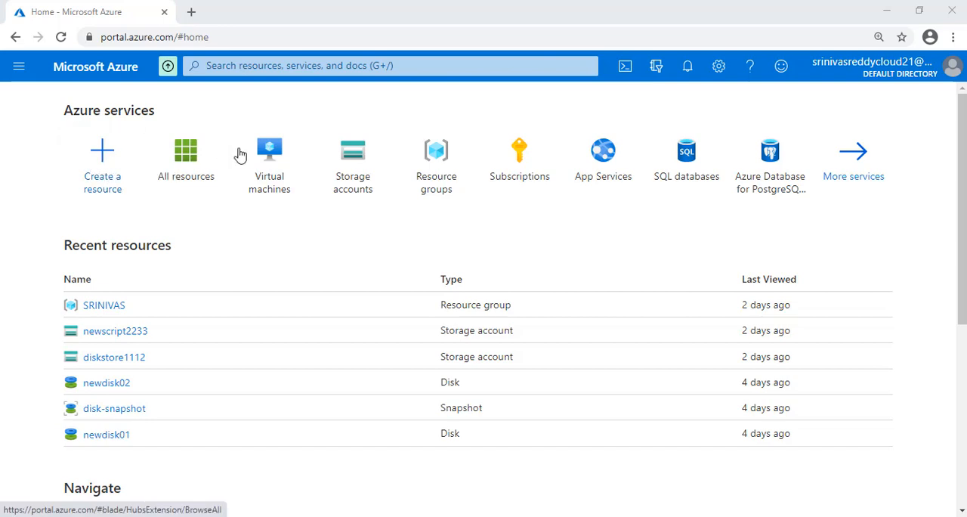
- Open the Virtual machines service from the full services list and start creating a new virtual machine
{"action": "mouse_move", "coordinate": [271, 153]}
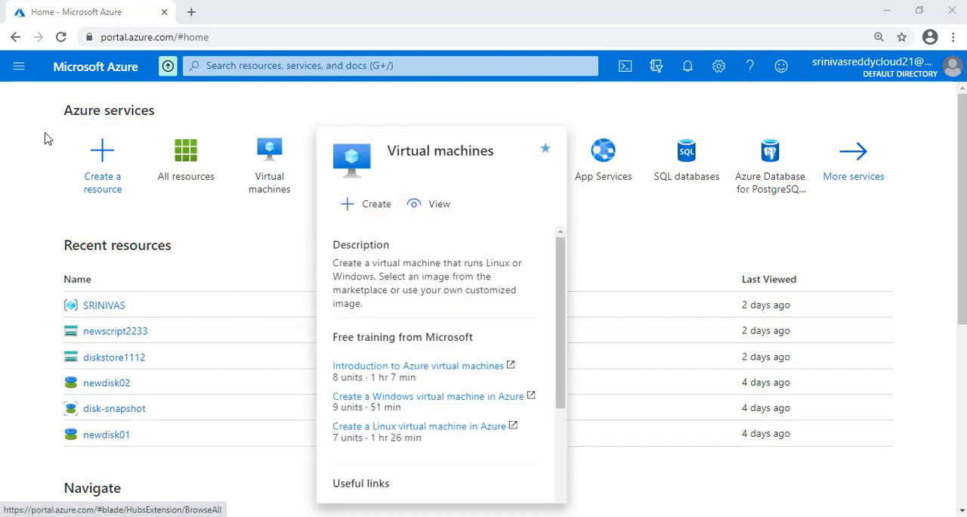
{"action": "left_click", "coordinate": [18, 67]}
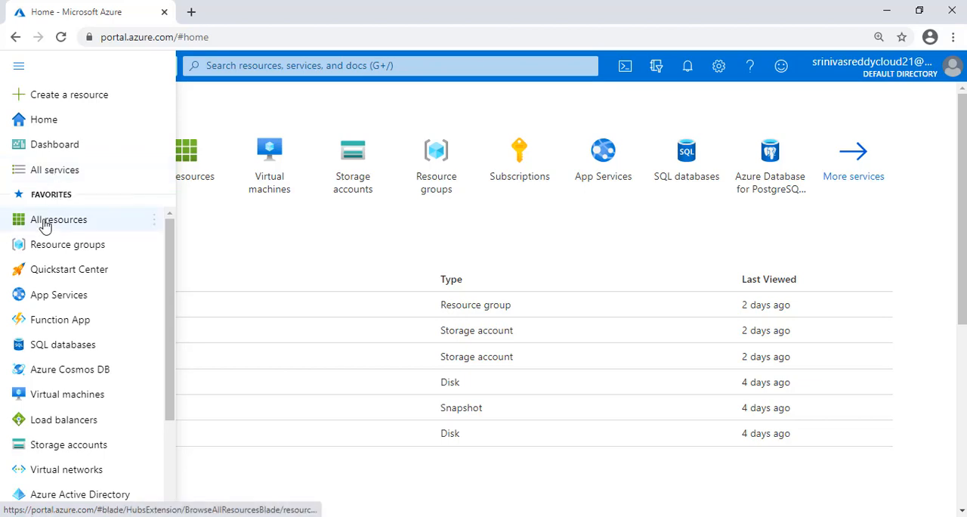
{"action": "mouse_move", "coordinate": [44, 226]}
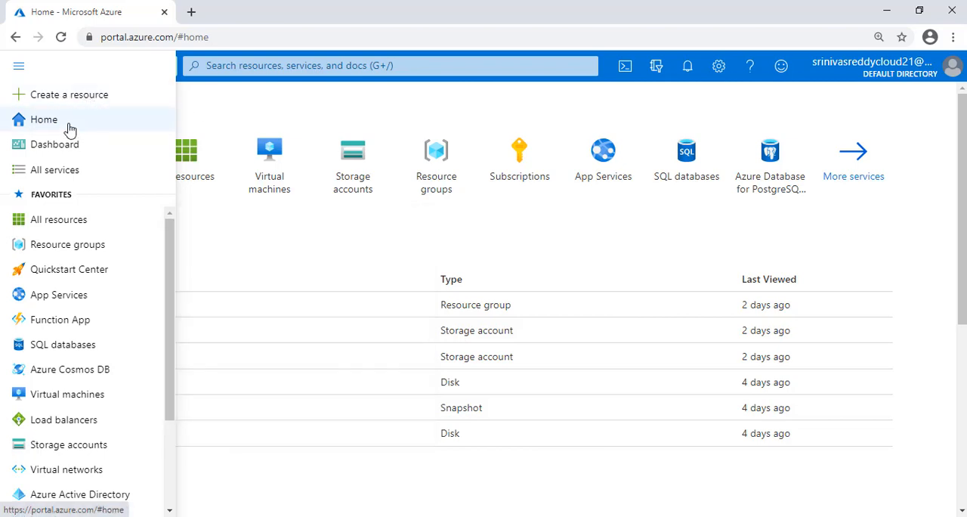
{"action": "left_click", "coordinate": [58, 171]}
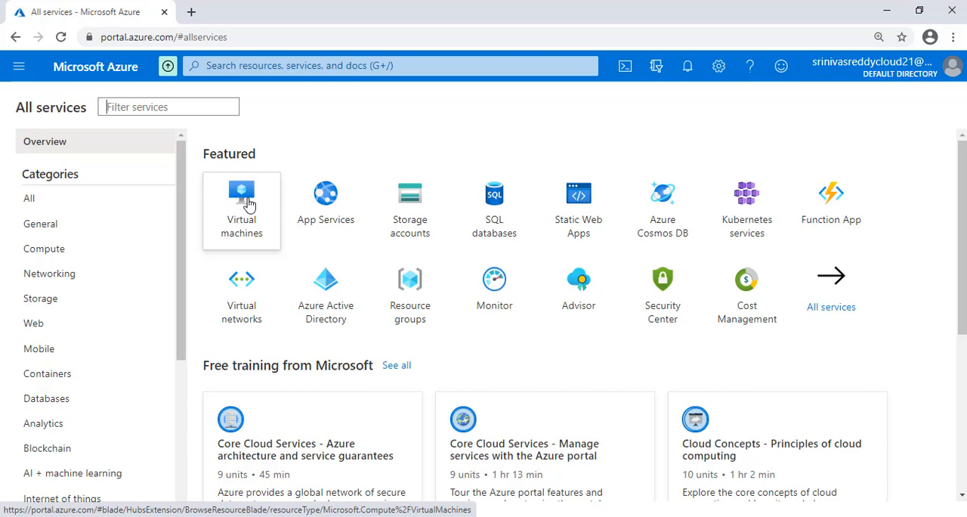
{"action": "left_click", "coordinate": [250, 204]}
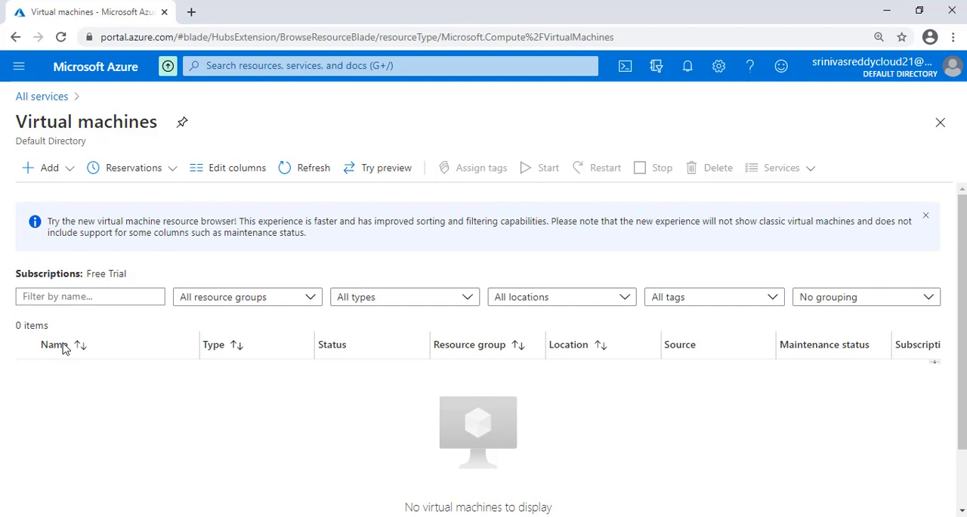
{"action": "left_click", "coordinate": [46, 169]}
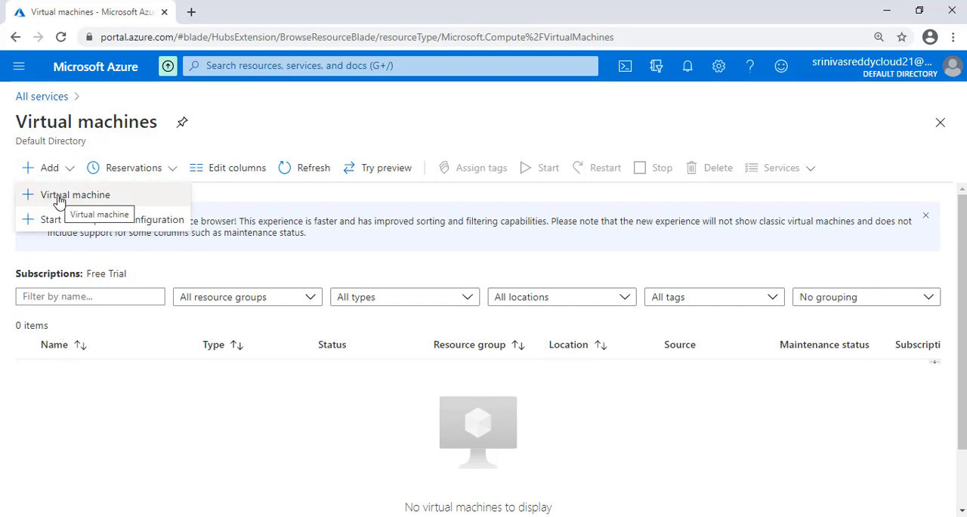
{"action": "left_click", "coordinate": [59, 198]}
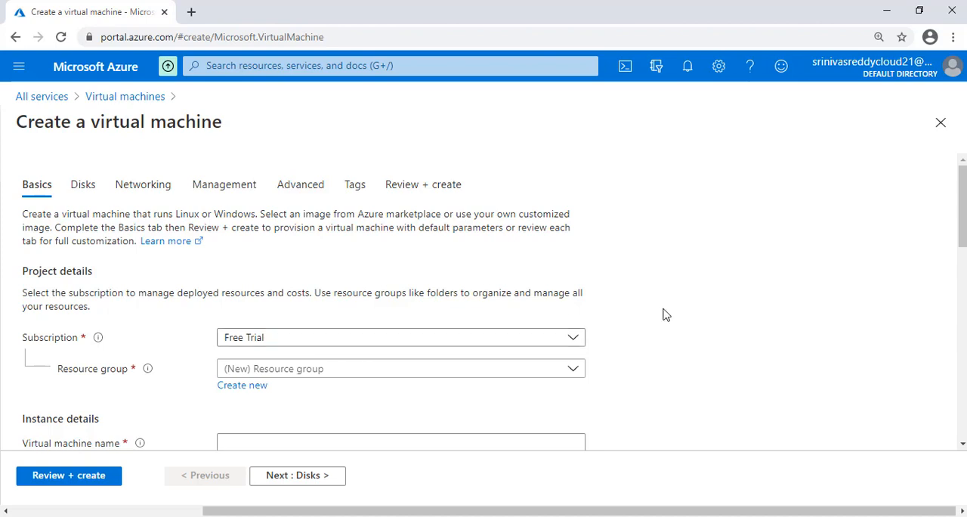
- Keep the Free Trial subscription and assign the existing resource group listed after NetworkWatcherRG
{"action": "left_click_drag", "start_coordinate": [962, 238], "coordinate": [963, 264]}
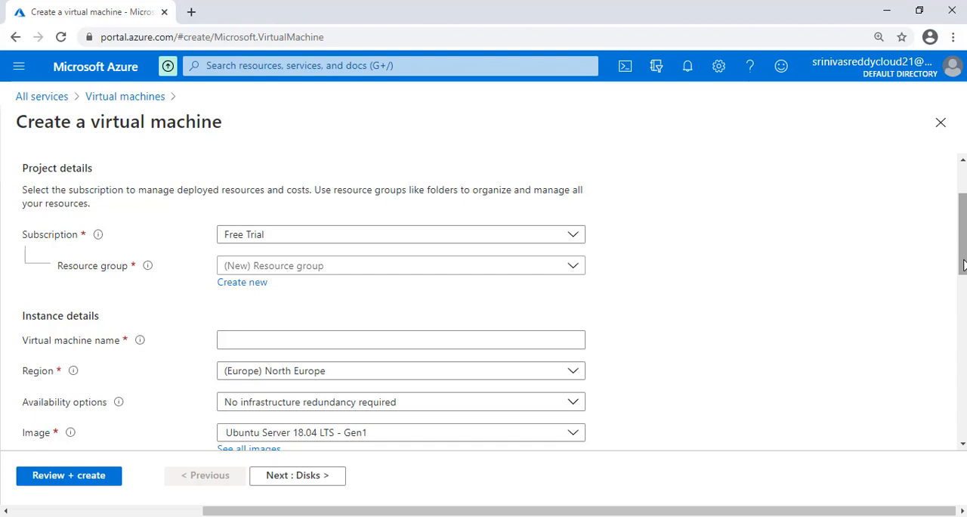
{"action": "left_click", "coordinate": [537, 239]}
{"action": "left_click", "coordinate": [537, 238]}
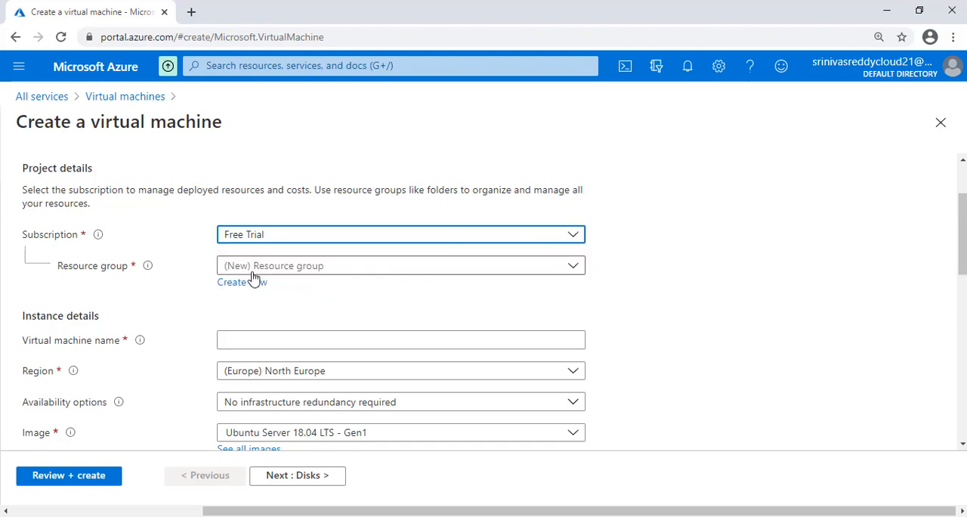
{"action": "left_click", "coordinate": [97, 293]}
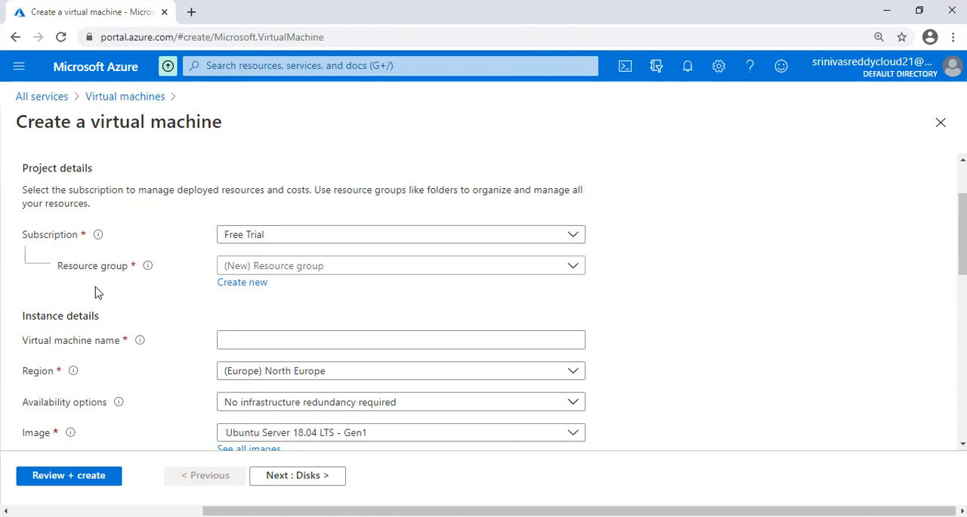
{"action": "left_click", "coordinate": [268, 269]}
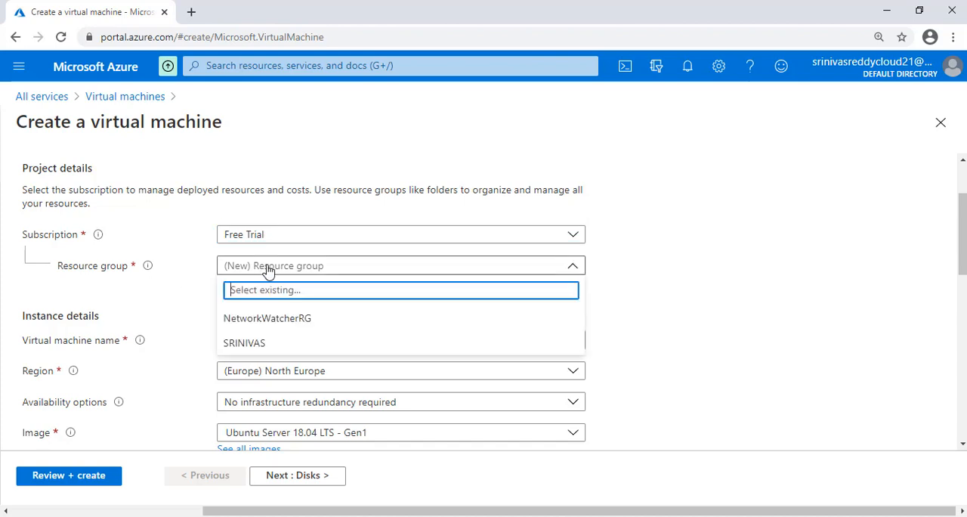
{"action": "left_click", "coordinate": [255, 344]}
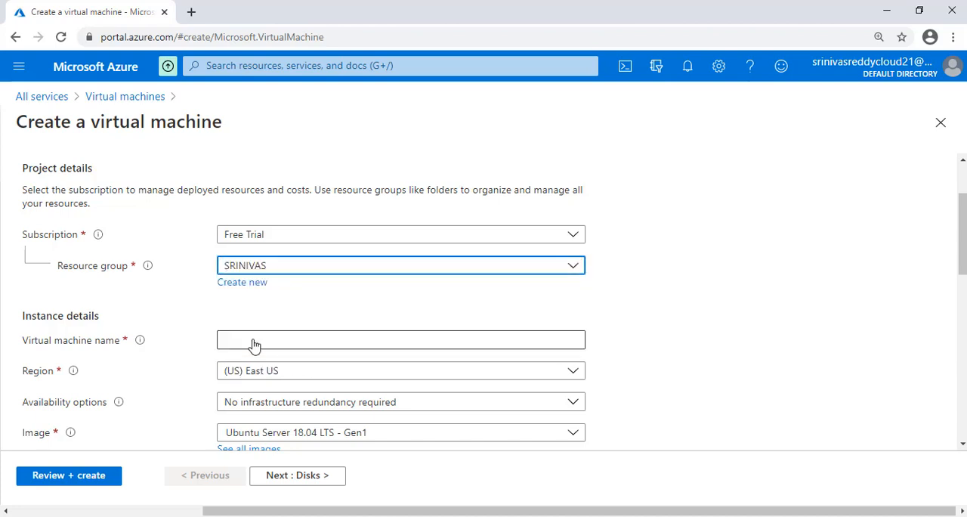
{"action": "left_click", "coordinate": [255, 284]}
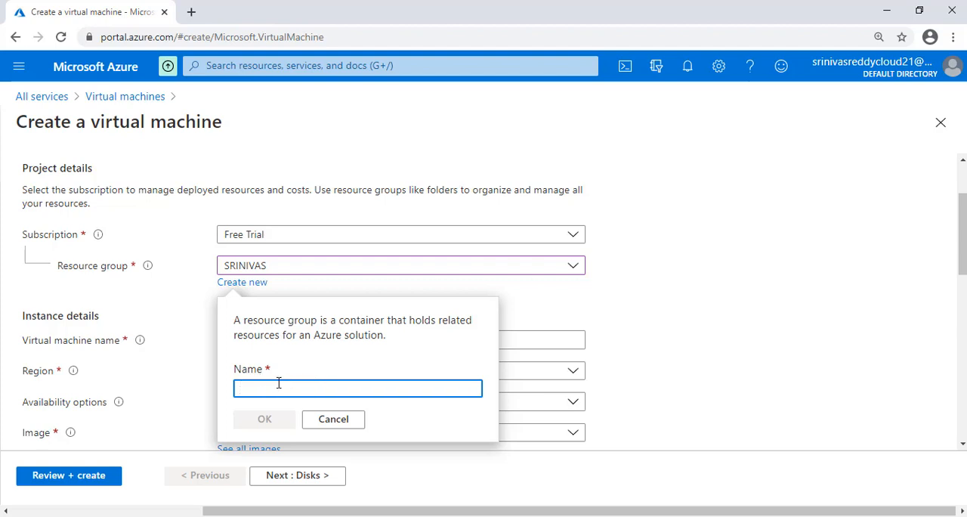
{"action": "left_click", "coordinate": [325, 425]}
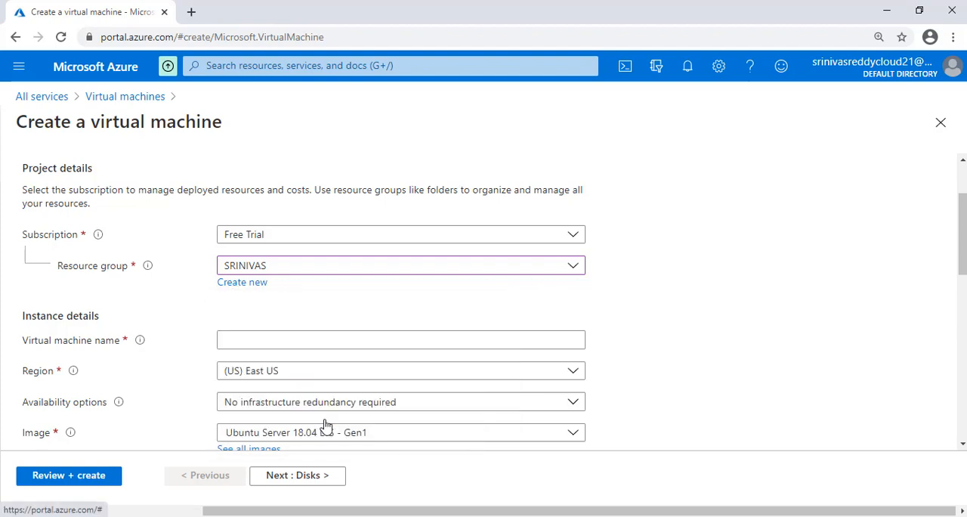
{"action": "left_click", "coordinate": [296, 269]}
{"action": "left_click", "coordinate": [296, 269]}
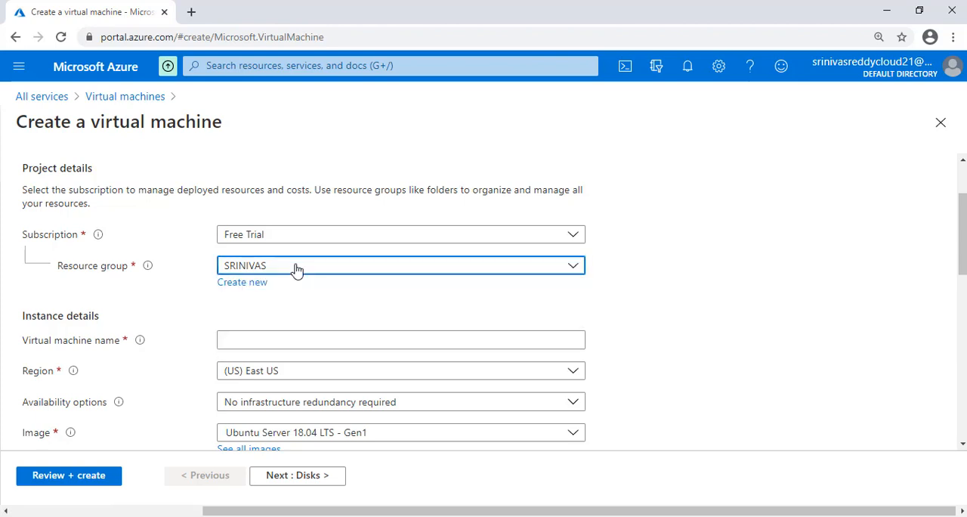
- Name the virtual machine demovm and set its region to (US) East US
{"action": "left_click_drag", "start_coordinate": [964, 252], "coordinate": [964, 266]}
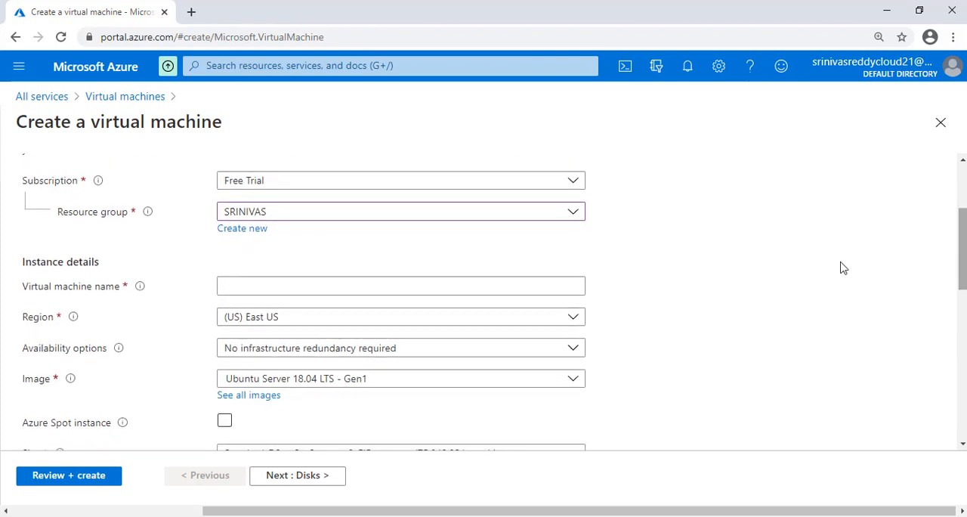
{"action": "left_click", "coordinate": [380, 284]}
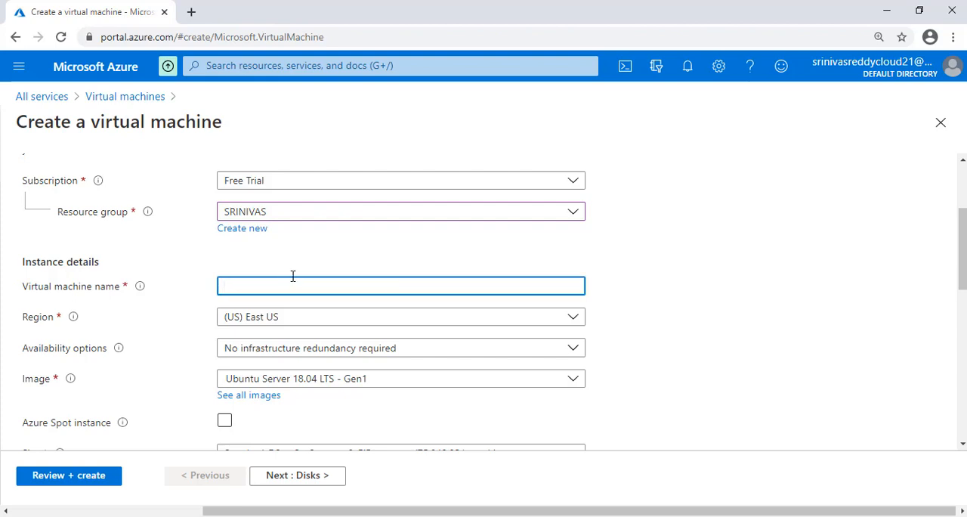
{"action": "type", "text": "demovm"}
{"action": "left_click", "coordinate": [432, 325]}
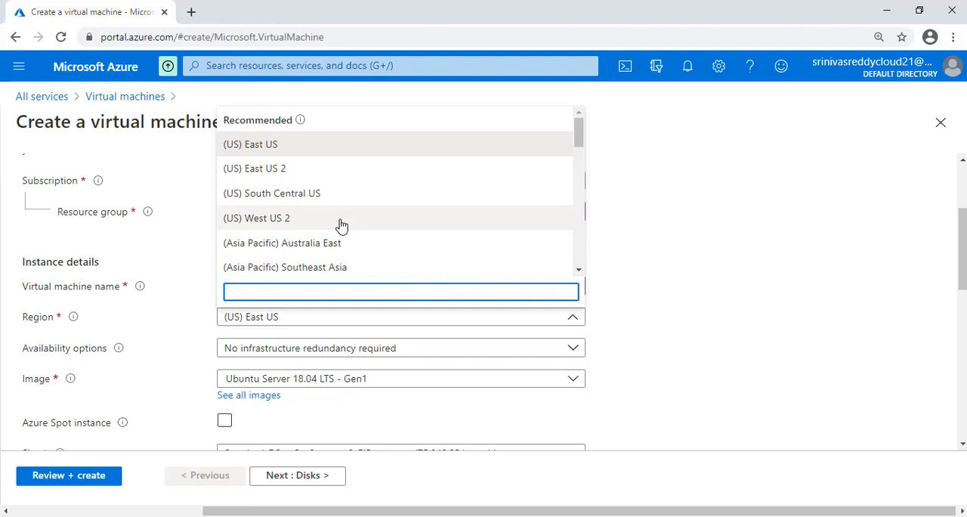
{"action": "left_click", "coordinate": [320, 149]}
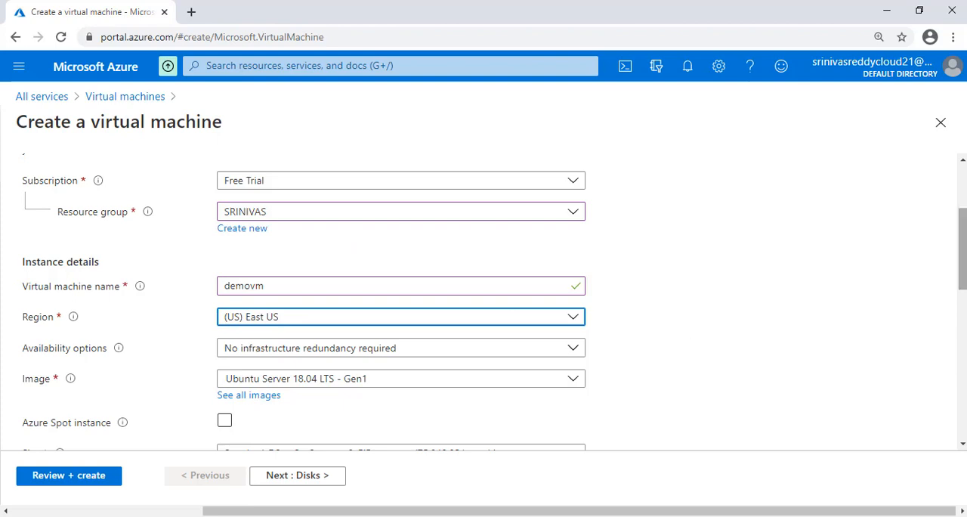
- Keep availability at No infrastructure redundancy required and choose the Windows Server 2019 Datacenter - Gen1 image
{"action": "scroll", "coordinate": [699, 287], "scroll_direction": "down", "scroll_amount": 1}
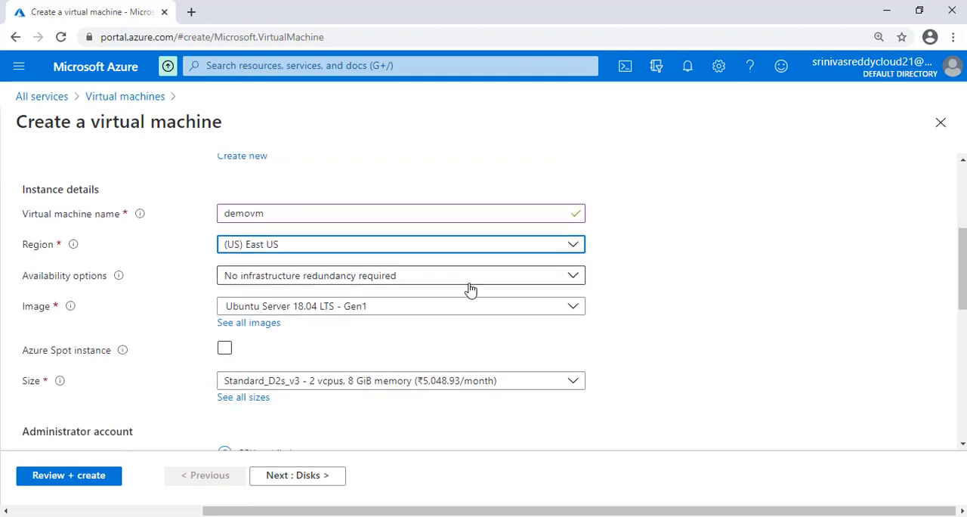
{"action": "left_click", "coordinate": [466, 281]}
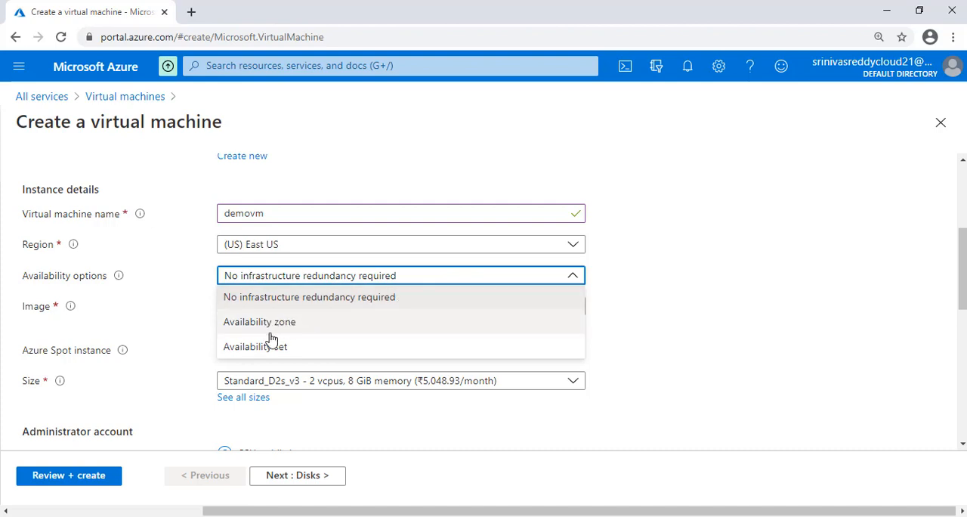
{"action": "left_click", "coordinate": [277, 297]}
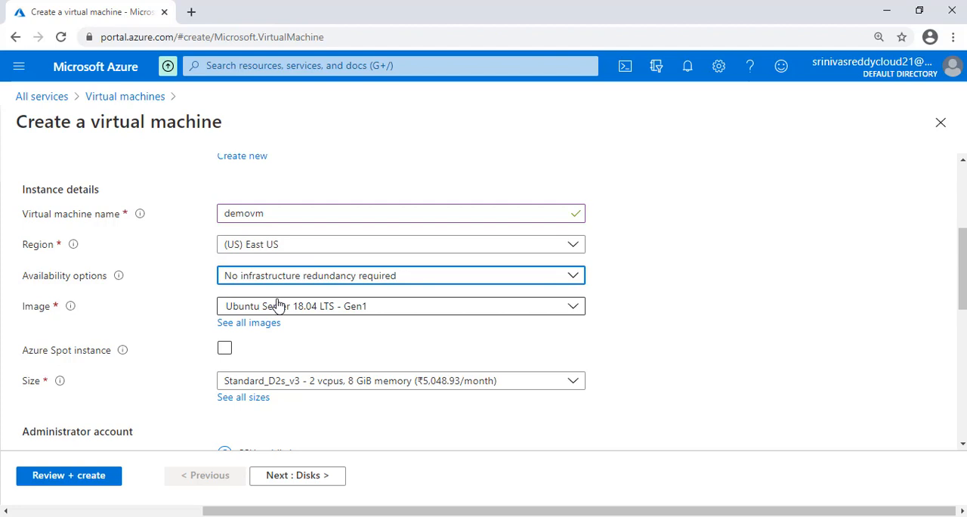
{"action": "left_click", "coordinate": [255, 310]}
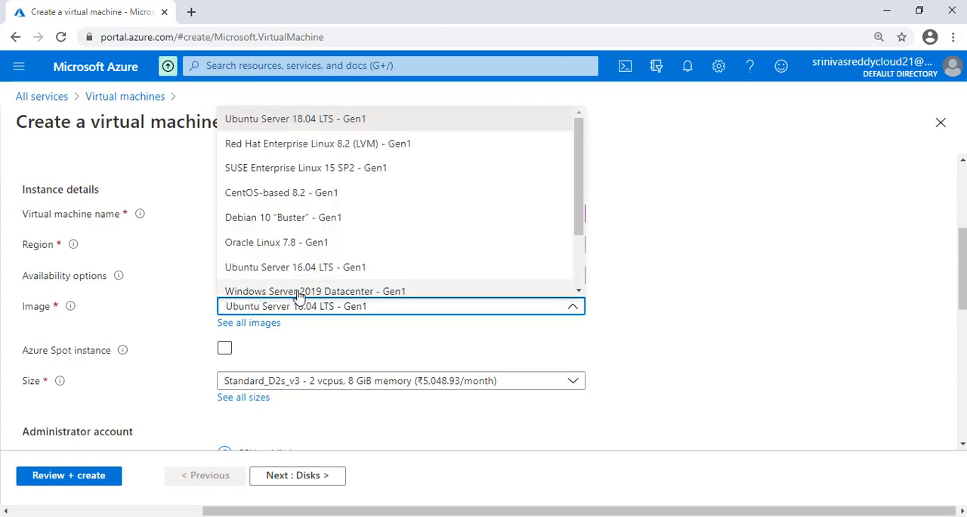
{"action": "left_click", "coordinate": [336, 293]}
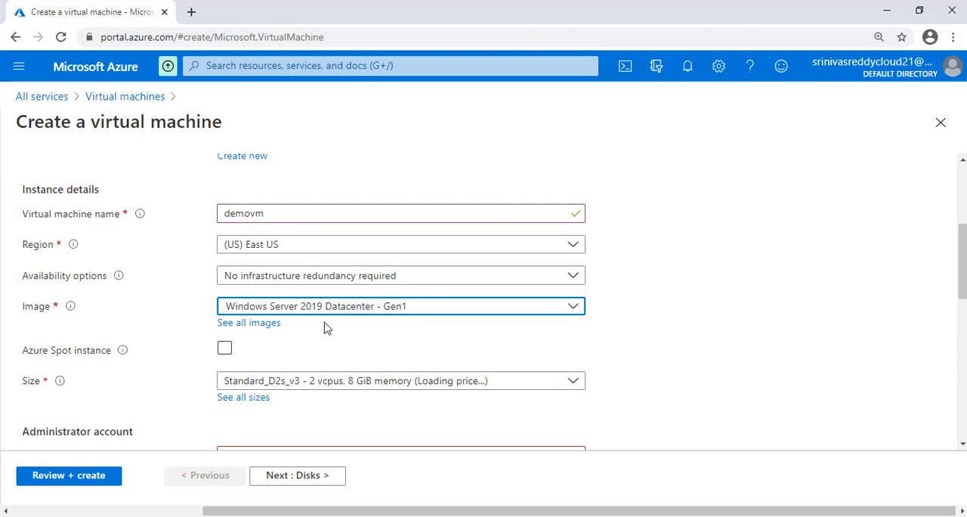
- Look through all available VM sizes and confirm D2s_v3 as the machine's size
{"action": "scroll", "coordinate": [326, 327], "scroll_direction": "down", "scroll_amount": 3}
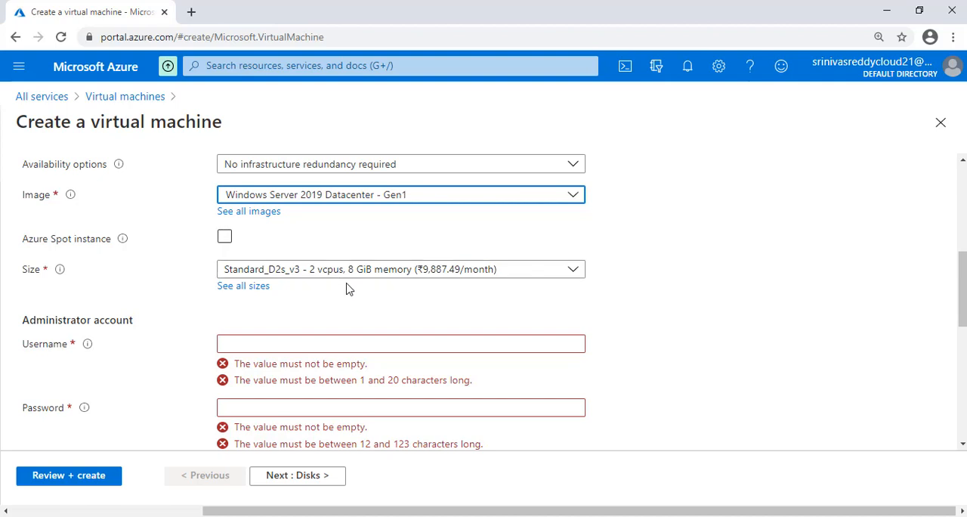
{"action": "left_click", "coordinate": [254, 290]}
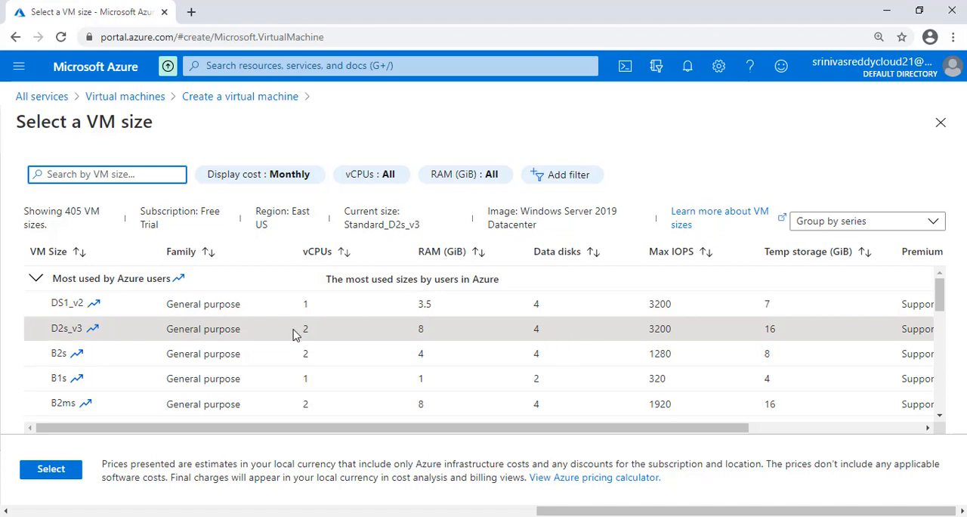
{"action": "left_click", "coordinate": [45, 468]}
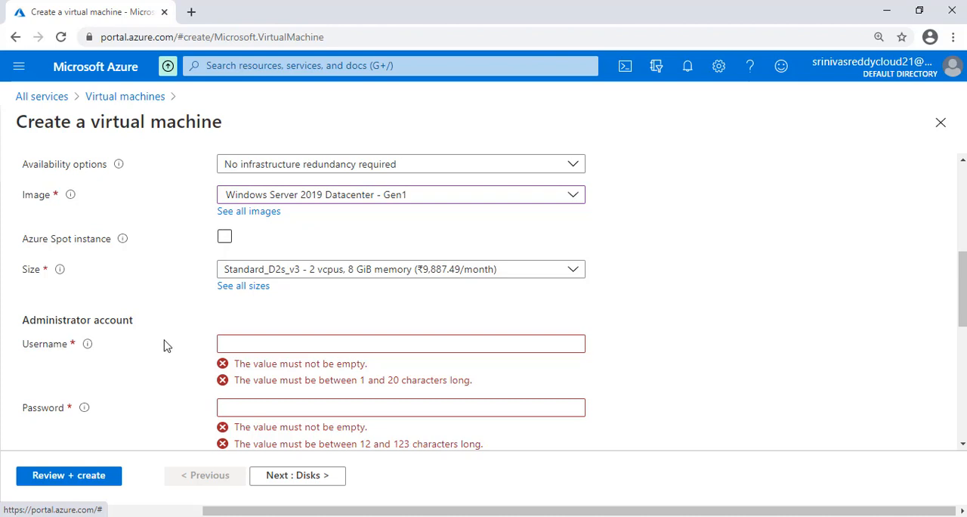
- Set the administrator account's username to azureuser
{"action": "scroll", "coordinate": [965, 287], "scroll_direction": "down", "scroll_amount": 1}
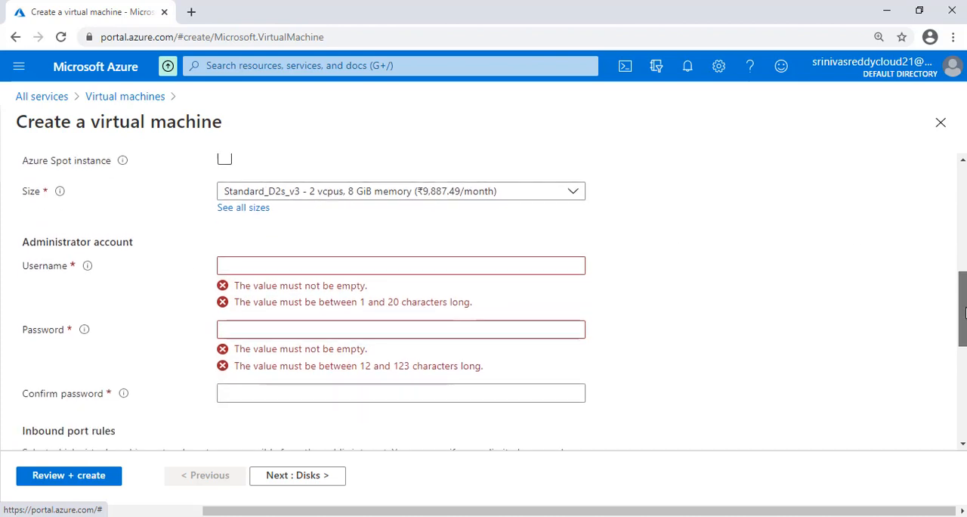
{"action": "left_click", "coordinate": [552, 240]}
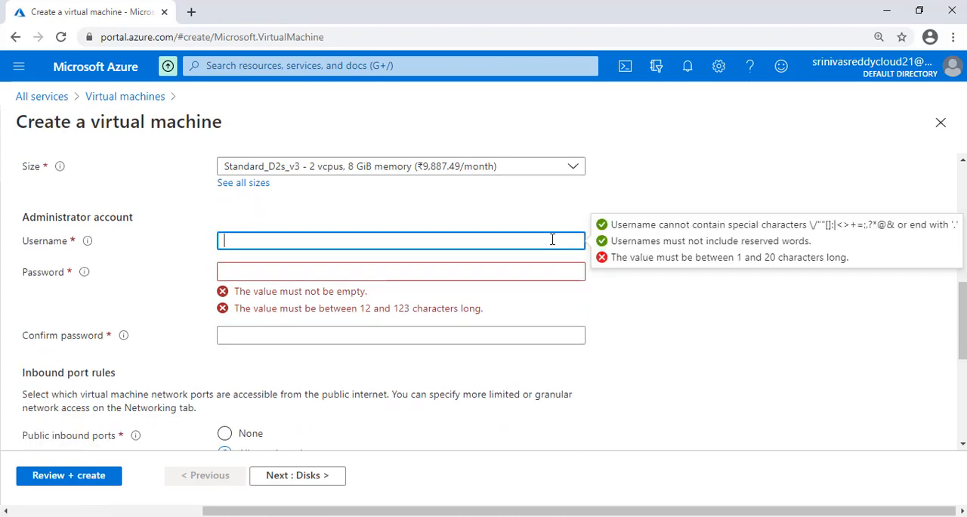
{"action": "type", "text": "azureuser"}
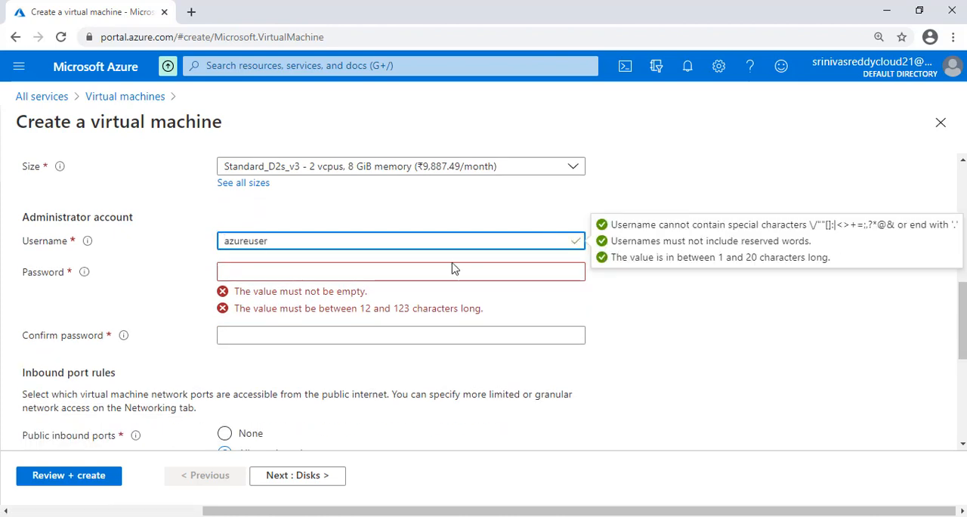
{"action": "left_click", "coordinate": [425, 276]}
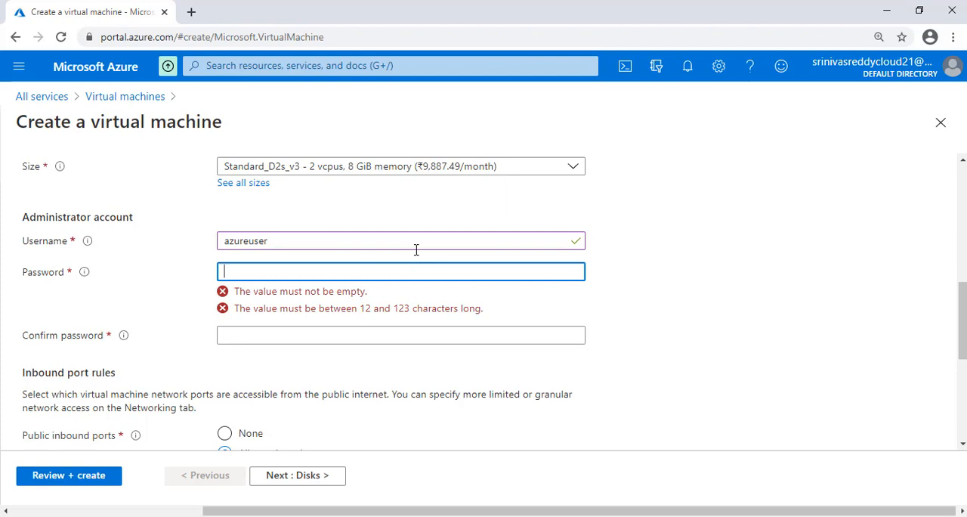
{"action": "left_click", "coordinate": [416, 249]}
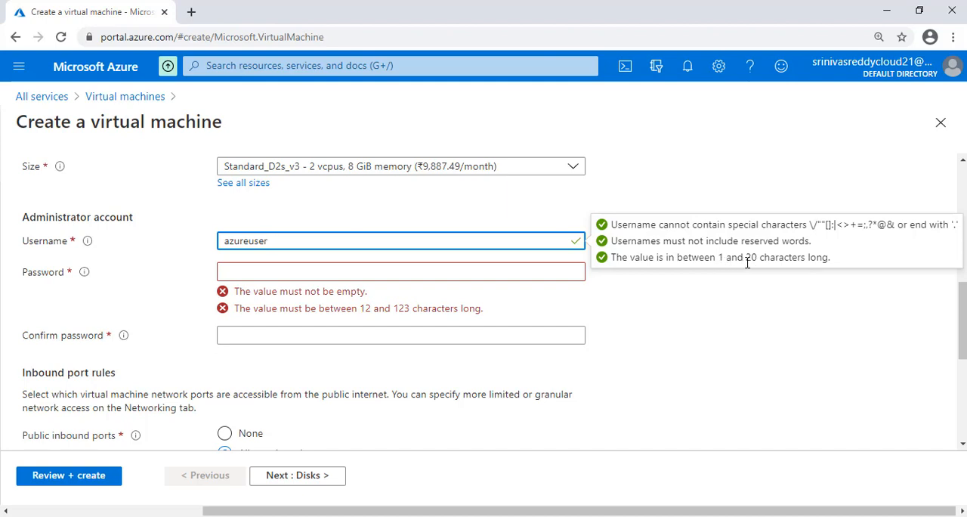
- Enter the password for the administrator account in the Password field
{"action": "left_click", "coordinate": [536, 264]}
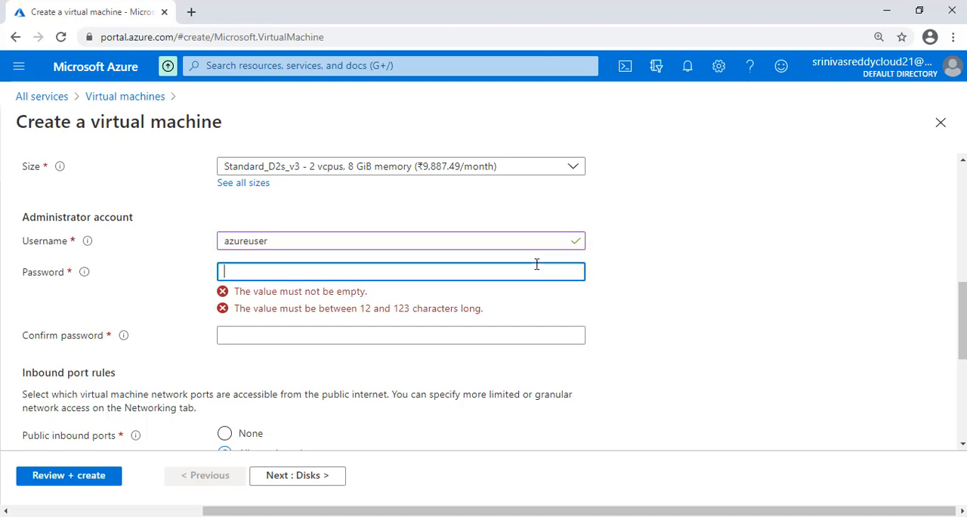
{"action": "type", "text": "P"}
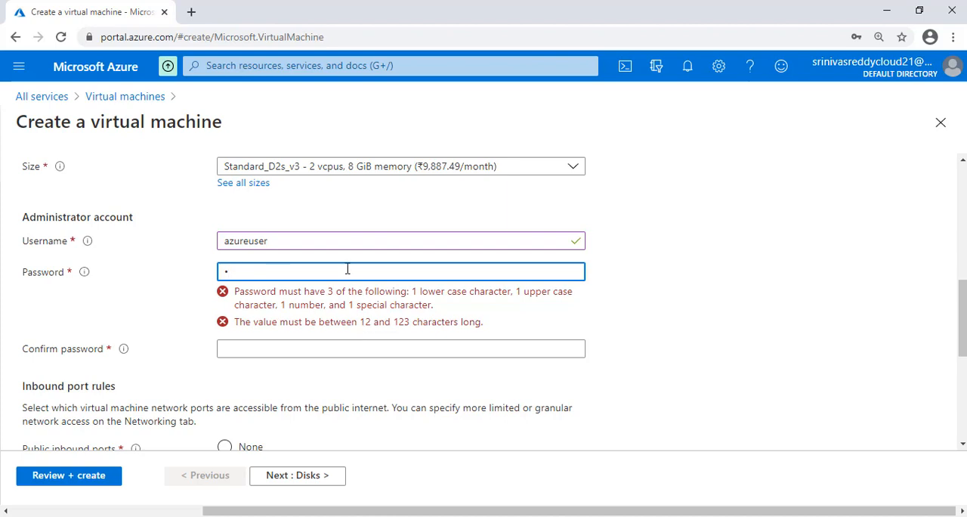
{"action": "type", "text": "••••••••••••••••"}
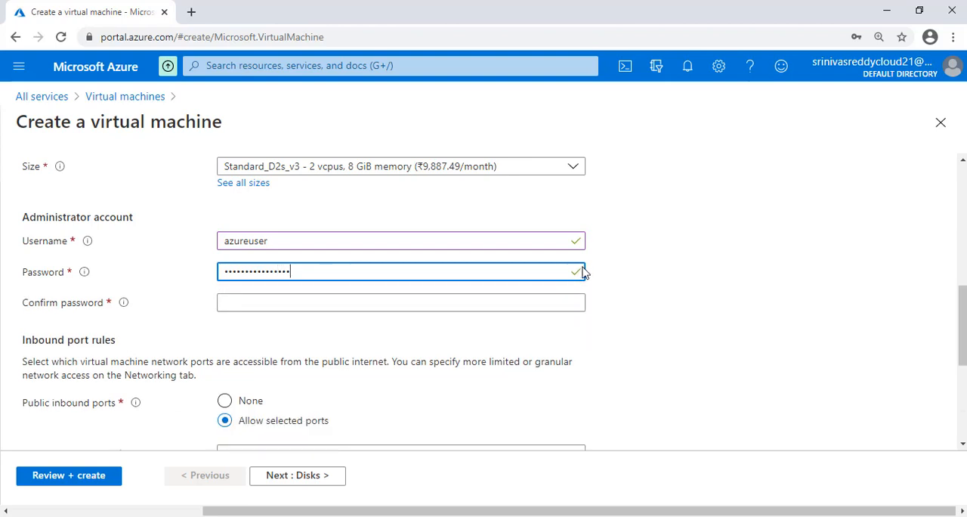
- Repeat the administrator account's password in the Confirm password field
{"action": "left_click", "coordinate": [431, 300]}
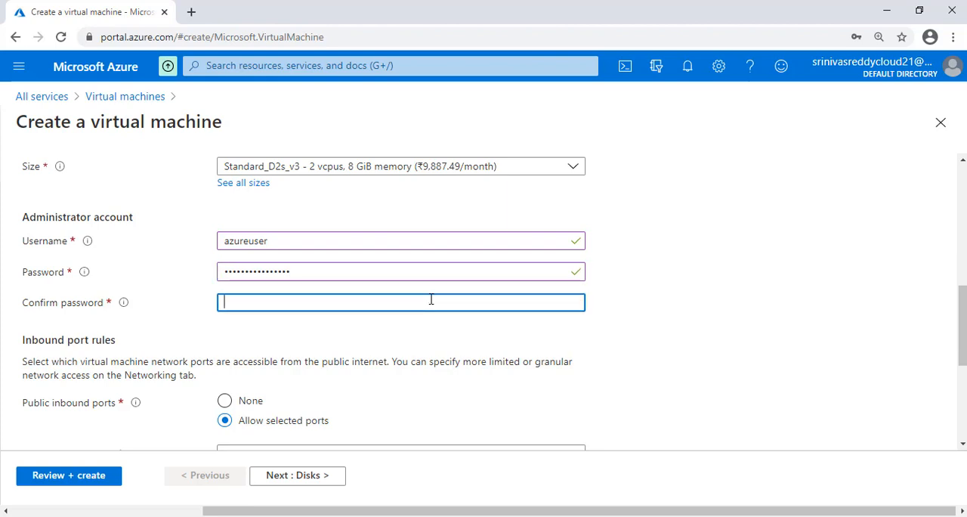
{"action": "type", "text": "••••••••••••••••"}
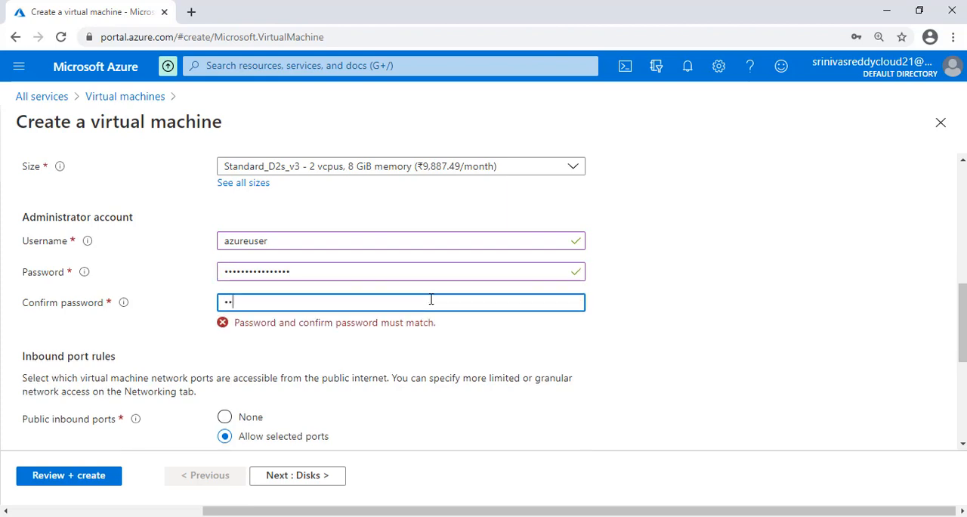
- Allow HTTP (80) as a public inbound port in addition to RDP (3389)
{"action": "scroll", "coordinate": [392, 275], "scroll_direction": "down", "scroll_amount": 3}
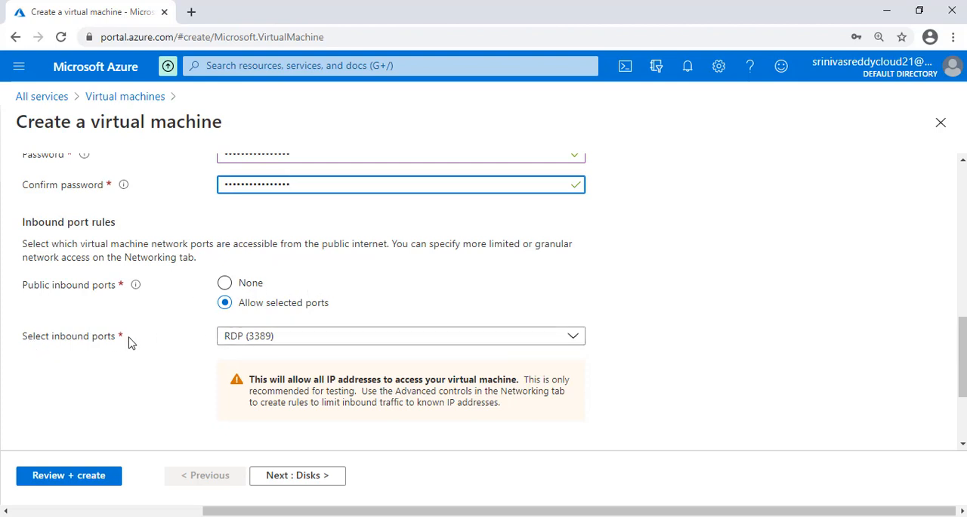
{"action": "left_click", "coordinate": [271, 341]}
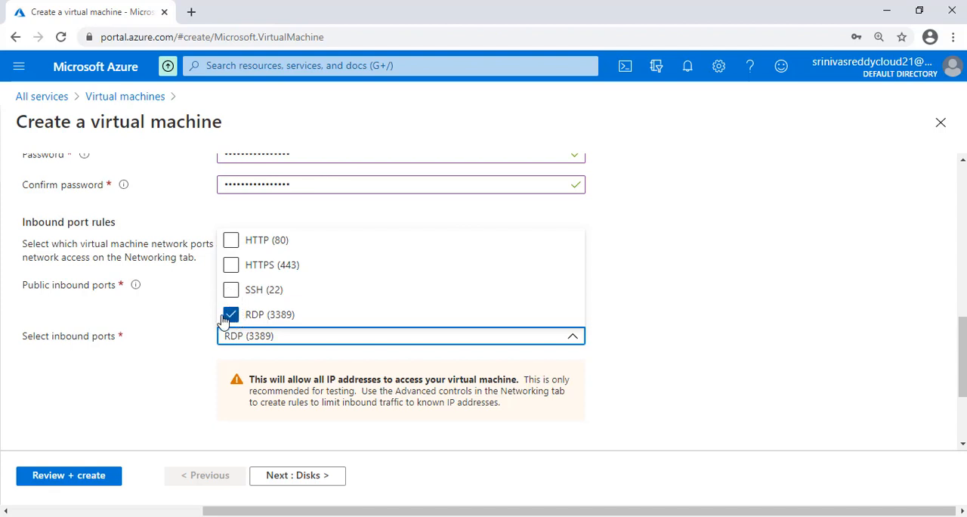
{"action": "left_click", "coordinate": [230, 247]}
{"action": "left_click", "coordinate": [143, 391]}
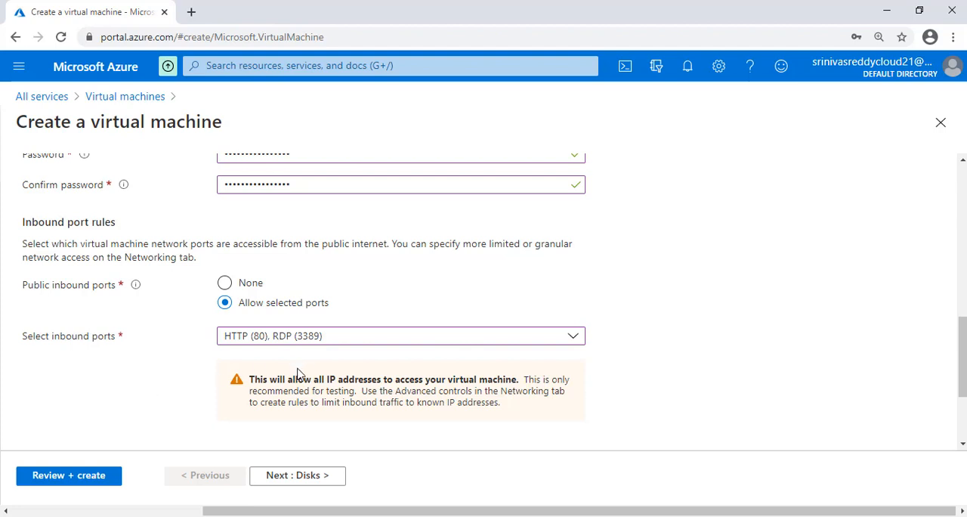
- Continue to the disk settings, accepting the browser's offer to save the login, and set the OS disk type to Standard SSD
{"action": "left_click", "coordinate": [296, 475]}
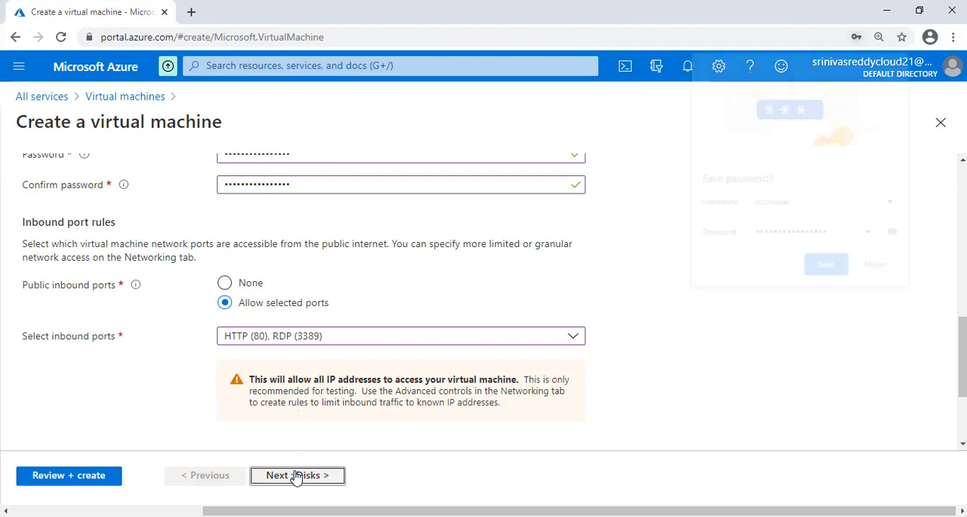
{"action": "left_click", "coordinate": [820, 265]}
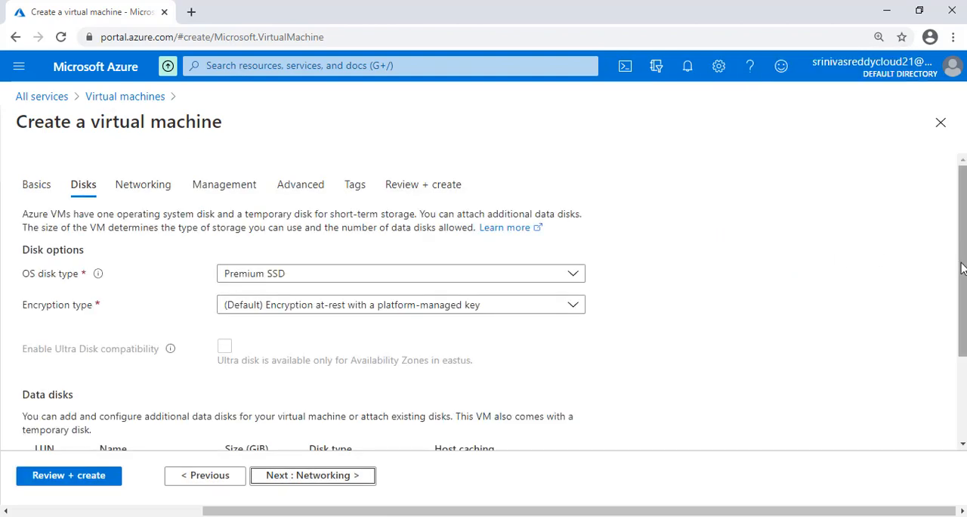
{"action": "left_click_drag", "start_coordinate": [961, 258], "coordinate": [961, 293]}
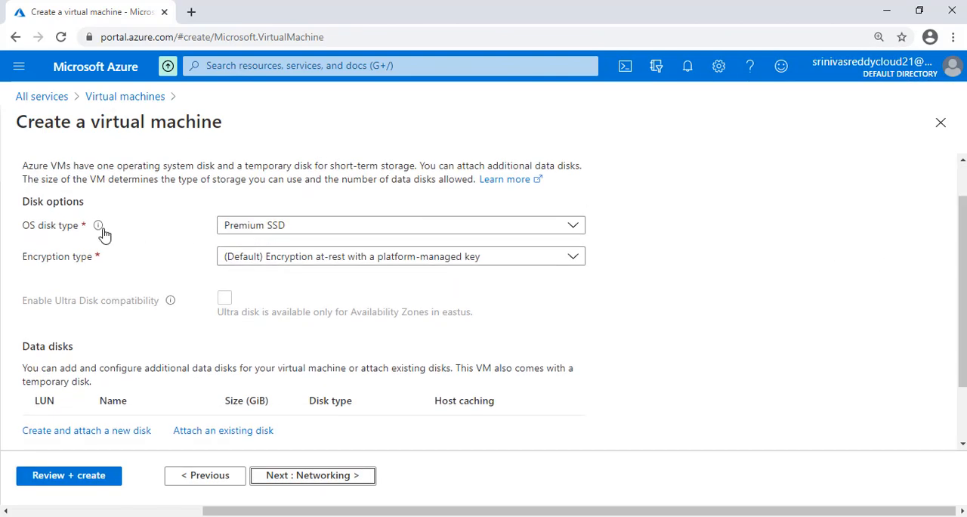
{"action": "left_click", "coordinate": [251, 227]}
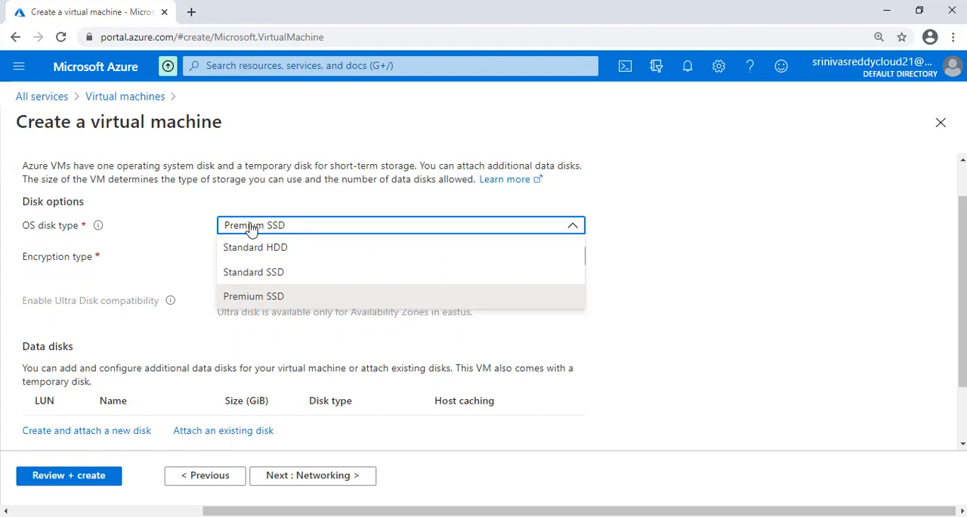
{"action": "left_click", "coordinate": [250, 272]}
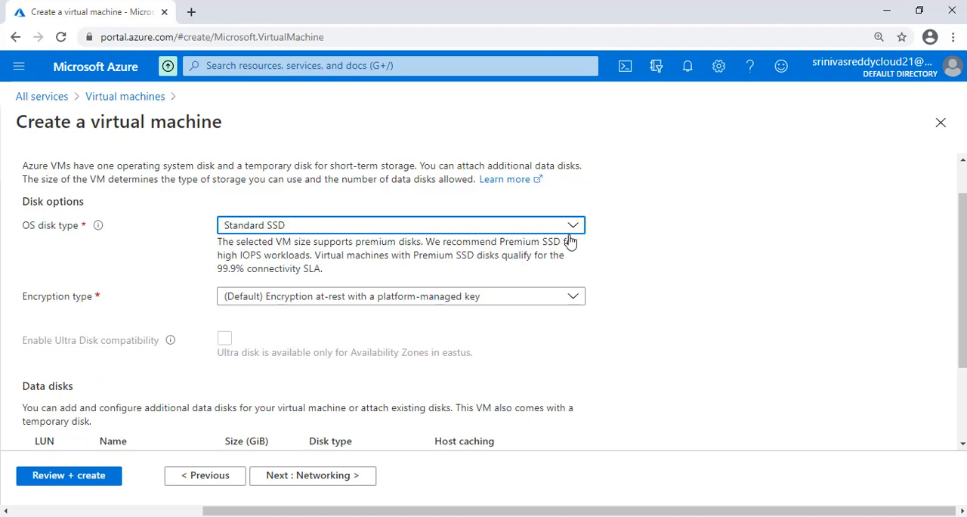
- Keep the default platform-managed encryption without adding data disks and continue to the networking settings
{"action": "scroll", "coordinate": [961, 254], "scroll_direction": "down", "scroll_amount": 1}
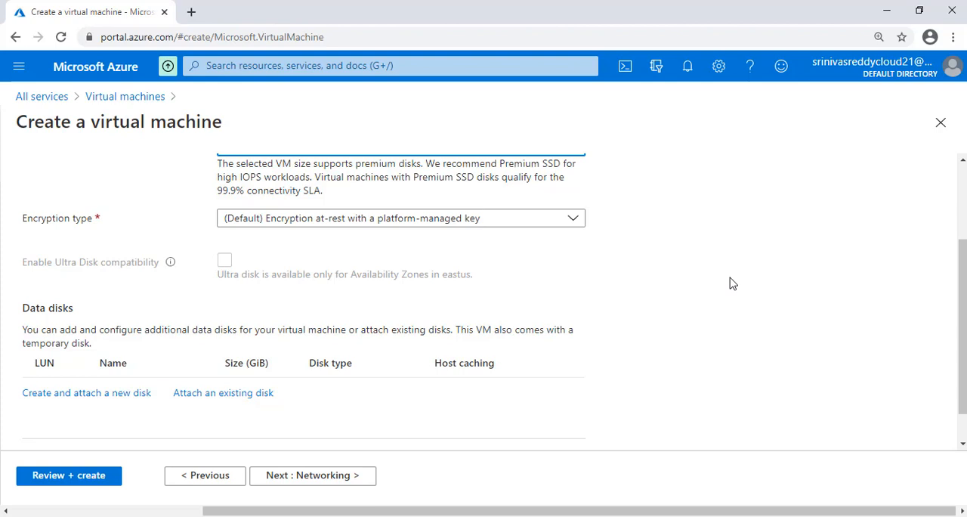
{"action": "scroll", "coordinate": [729, 285], "scroll_direction": "down", "scroll_amount": 1}
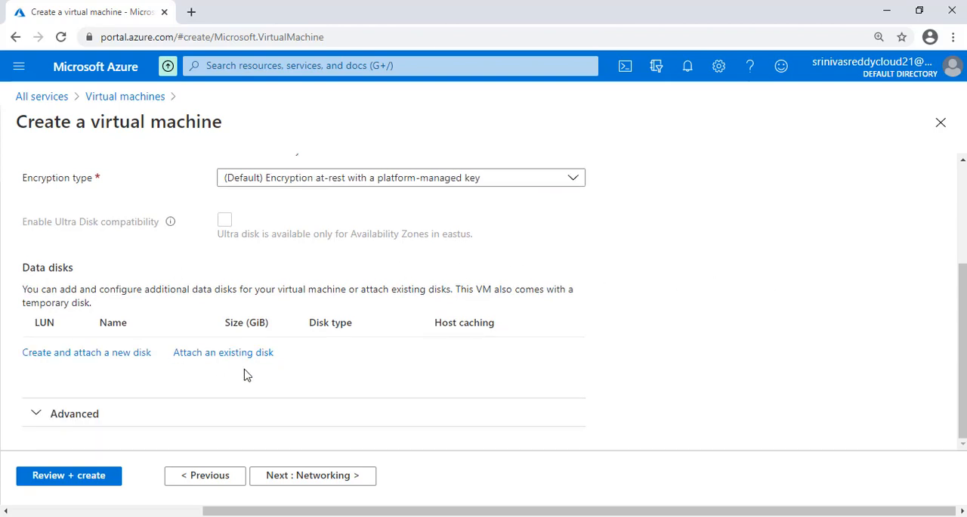
{"action": "left_click", "coordinate": [307, 475]}
- Check the network interface settings, keep the Basic NIC network security group, and continue to the management settings
{"action": "scroll", "coordinate": [283, 219], "scroll_direction": "down", "scroll_amount": 1}
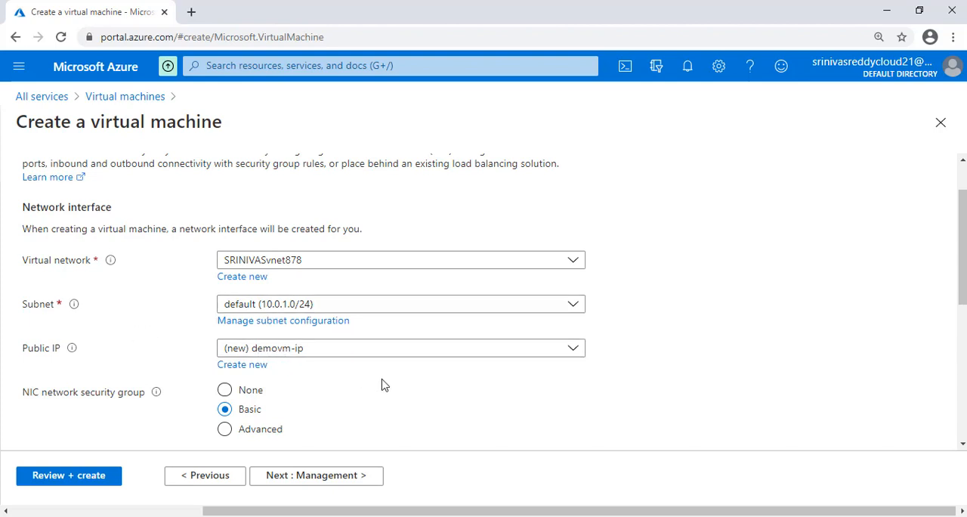
{"action": "scroll", "coordinate": [963, 249], "scroll_direction": "down", "scroll_amount": 2}
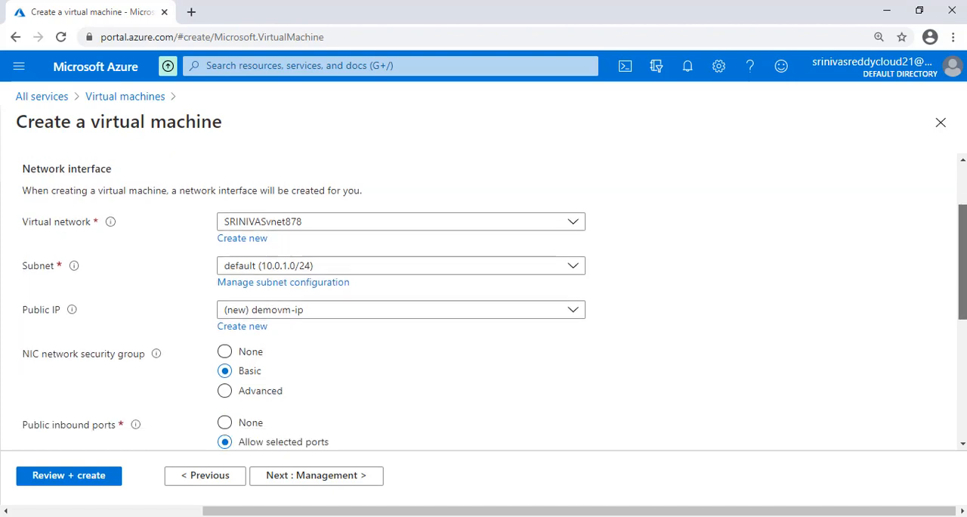
{"action": "scroll", "coordinate": [964, 369], "scroll_direction": "down", "scroll_amount": 2}
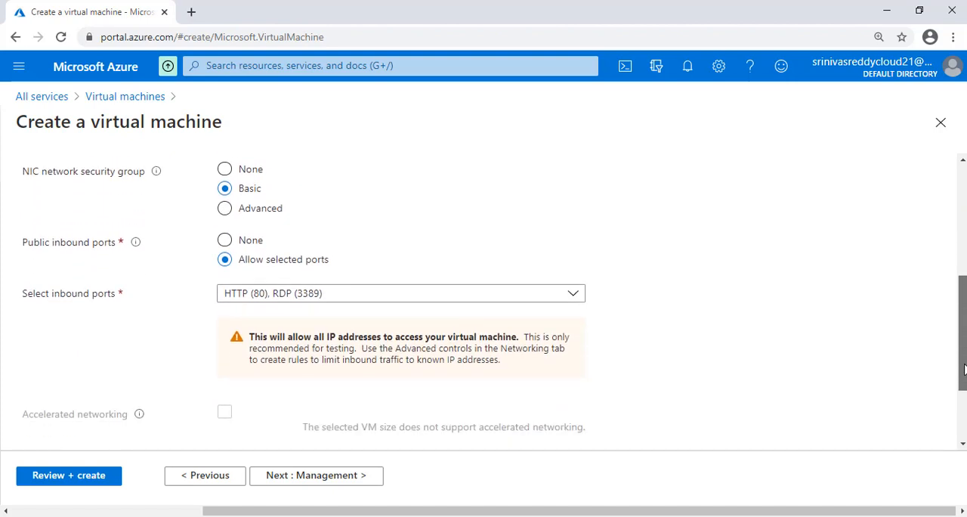
{"action": "left_click", "coordinate": [337, 479]}
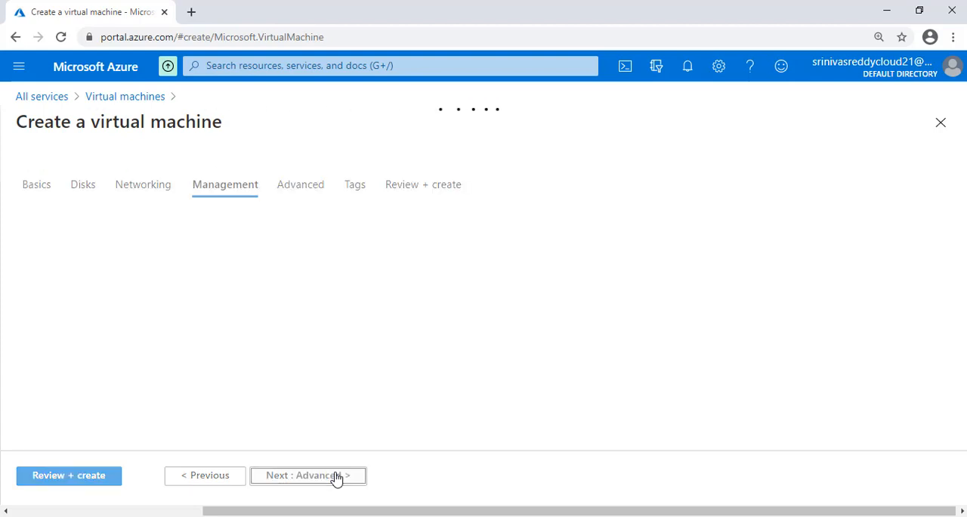
- Keep the default management and advanced settings and proceed to the tags
{"action": "left_click_drag", "start_coordinate": [963, 232], "coordinate": [963, 271]}
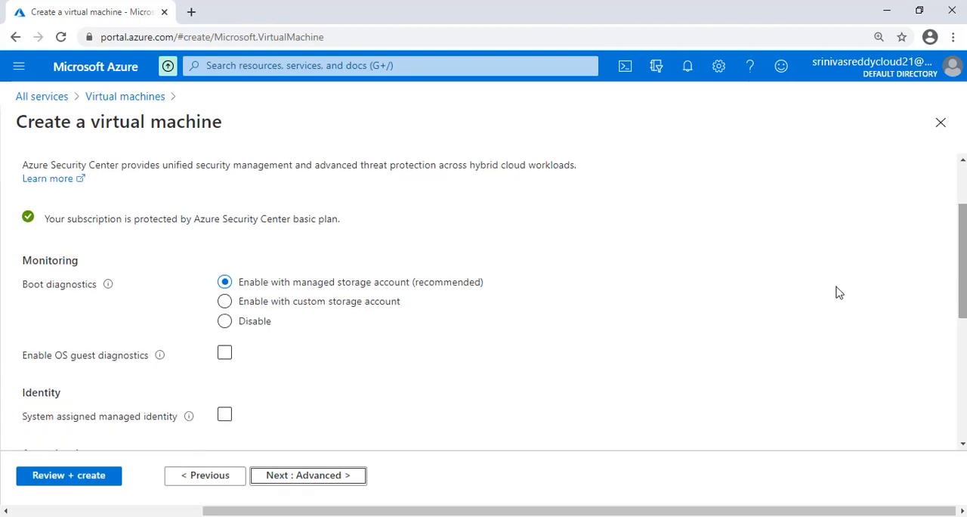
{"action": "left_click", "coordinate": [337, 474]}
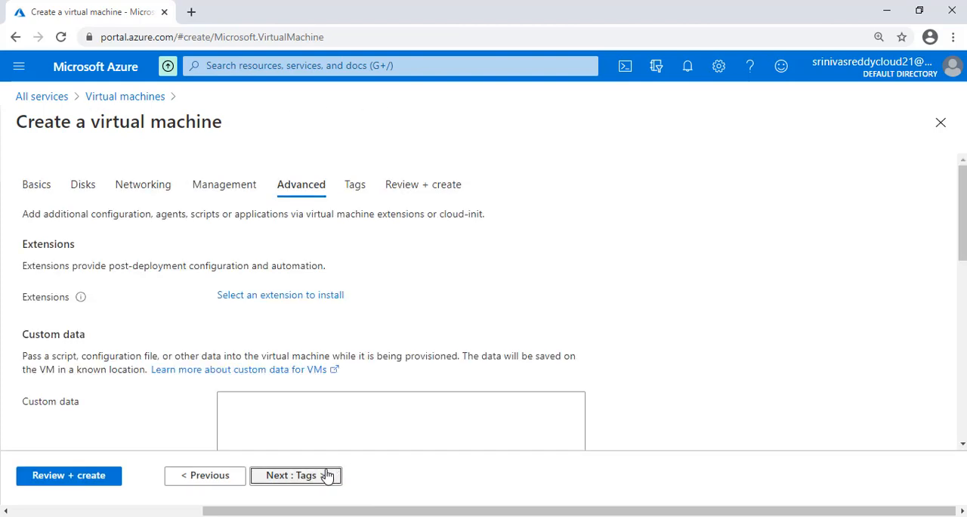
{"action": "left_click", "coordinate": [327, 475]}
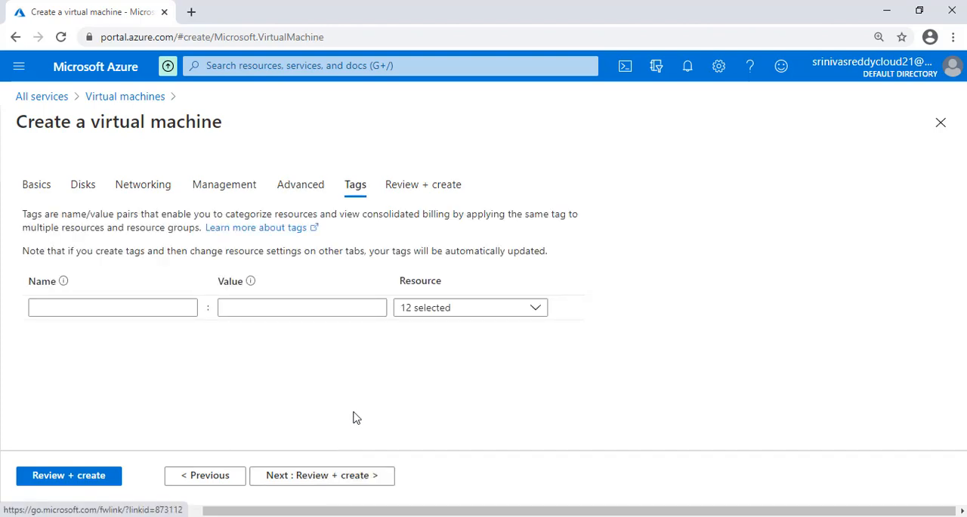
- Leave the tags empty, check the configuration summary in the final review, and create the virtual machine
{"action": "left_click", "coordinate": [333, 476]}
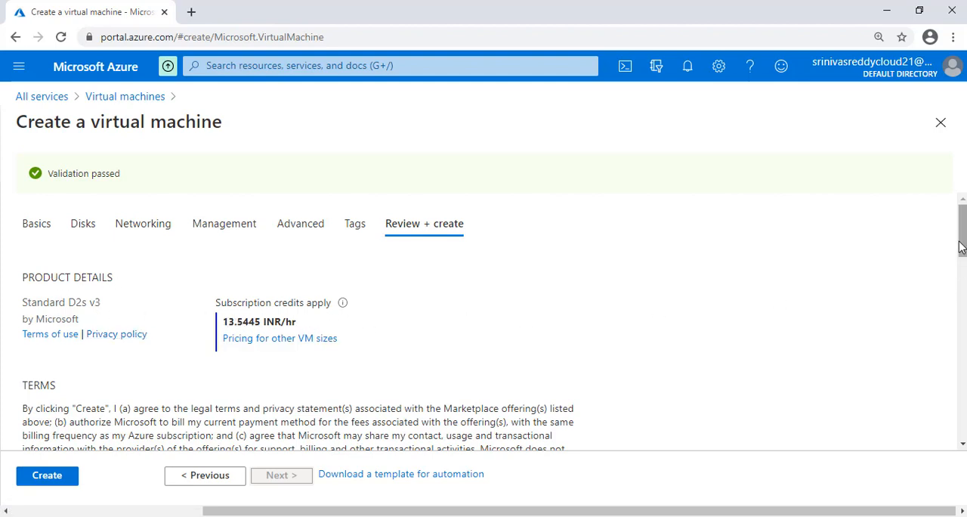
{"action": "left_click_drag", "start_coordinate": [962, 246], "coordinate": [962, 313]}
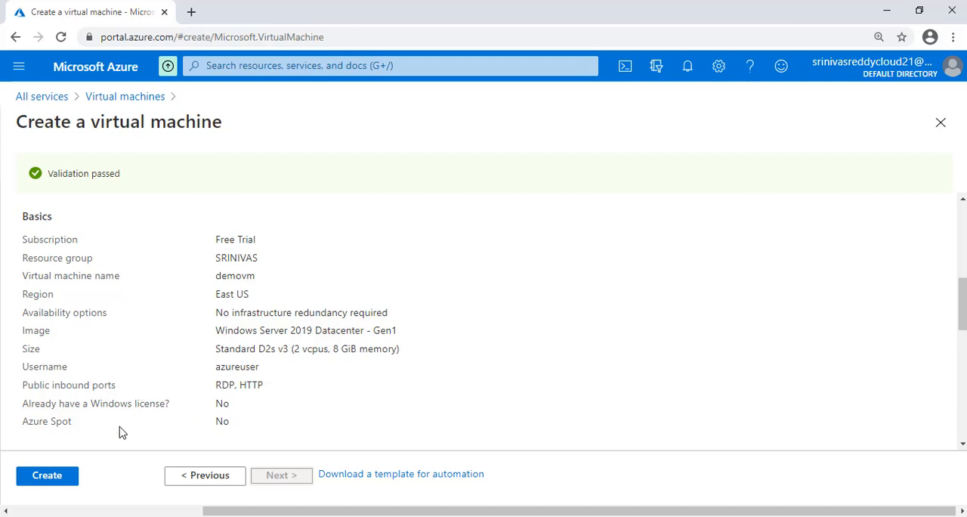
{"action": "left_click", "coordinate": [46, 475]}
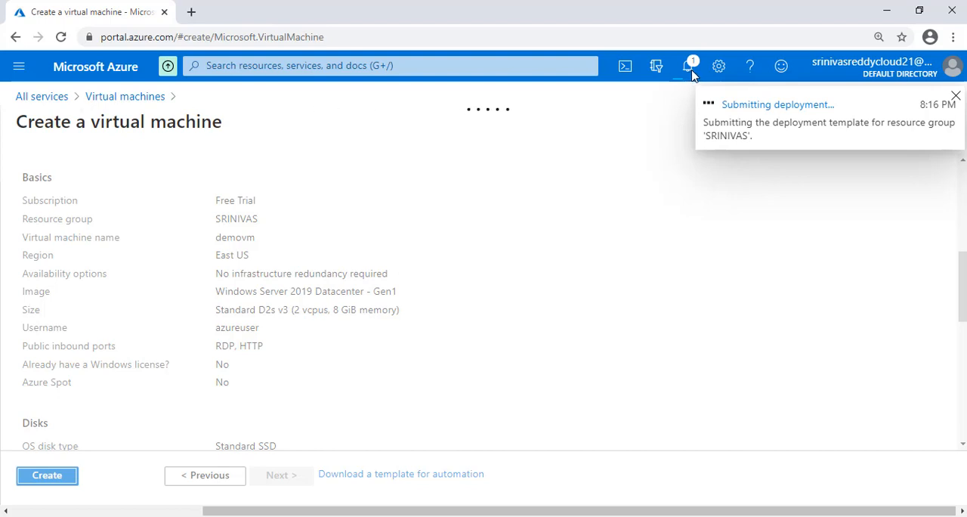
- Follow the virtual machine's deployment on its overview page until it finishes, with the notifications closed
{"action": "left_click", "coordinate": [784, 108]}
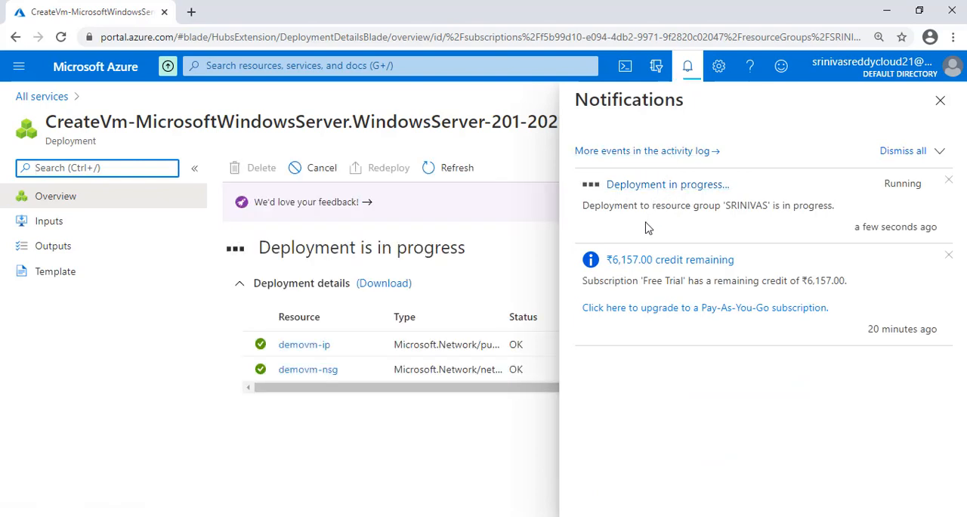
{"action": "left_click", "coordinate": [938, 100]}
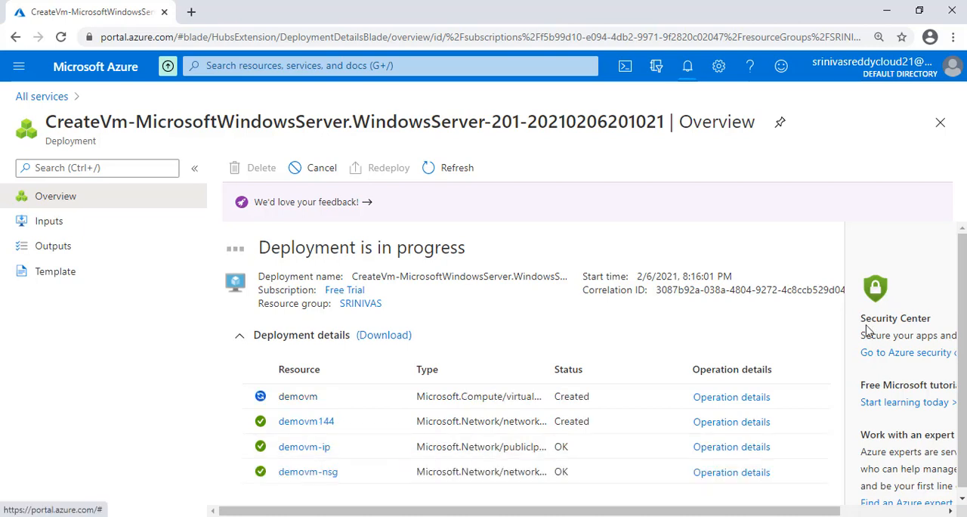
{"action": "scroll", "coordinate": [962, 323], "scroll_direction": "down", "scroll_amount": 1}
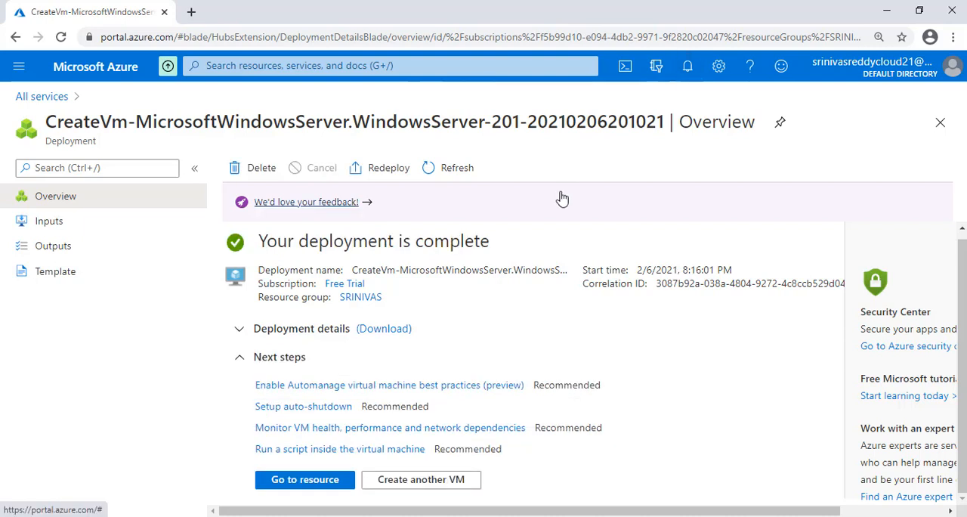
- Open the deployed demovm resource, look over its essentials, and go to its networking settings
{"action": "left_click", "coordinate": [298, 479]}
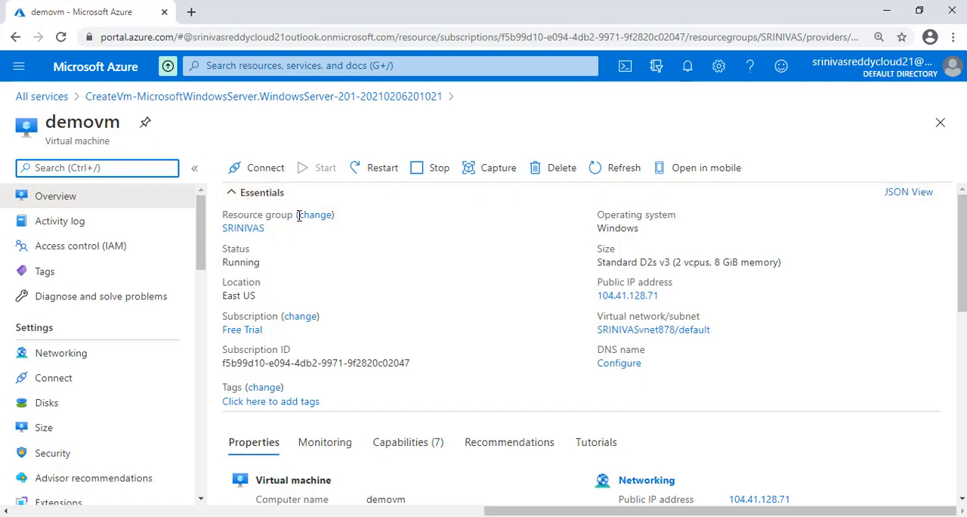
{"action": "left_click", "coordinate": [260, 285]}
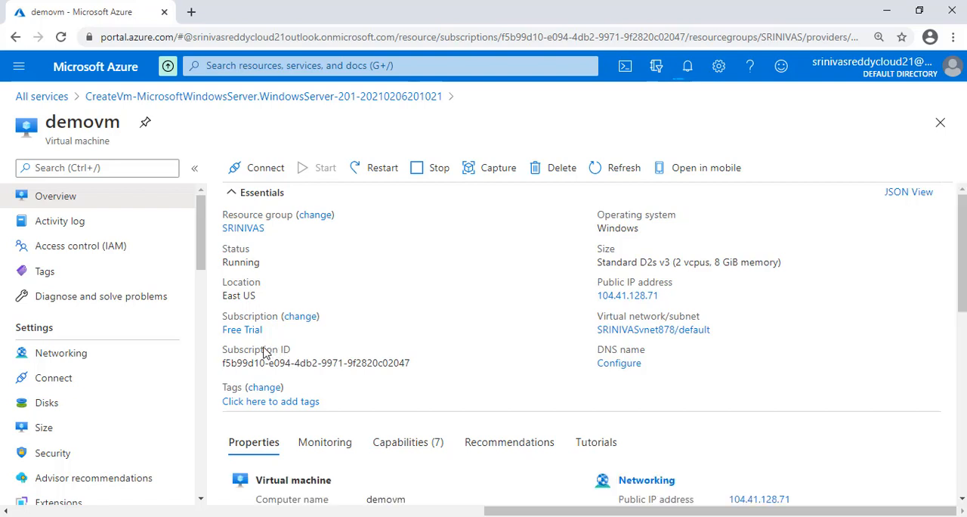
{"action": "left_click", "coordinate": [90, 354]}
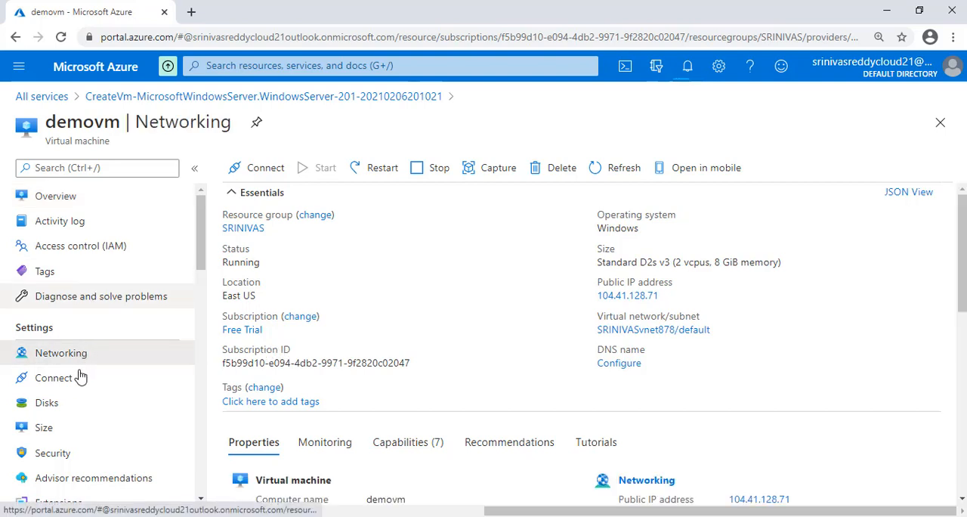